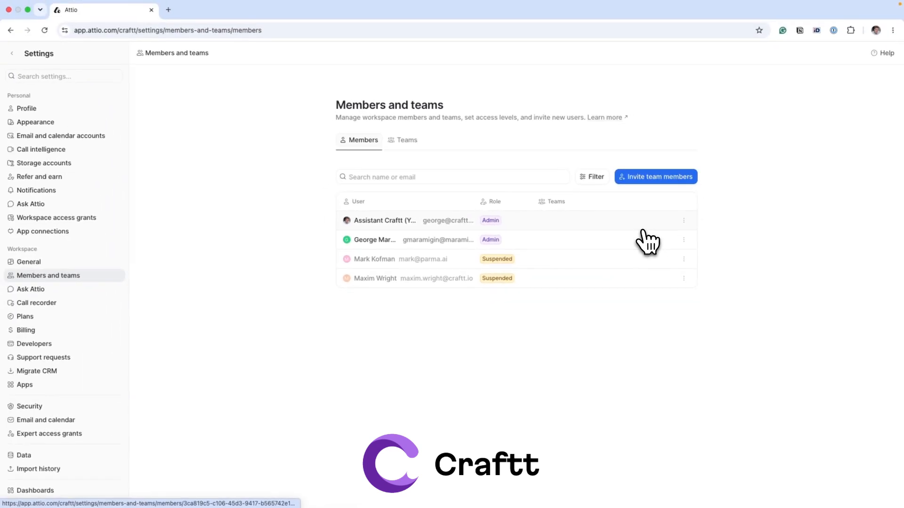
# Change the other admin's role to workspace member and leave the workspace settings
pyautogui.click(683, 240)
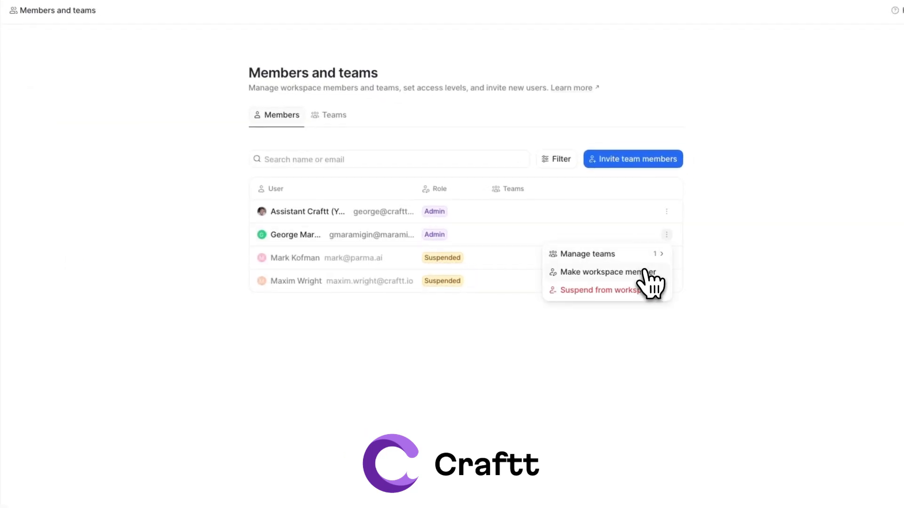
pyautogui.click(663, 267)
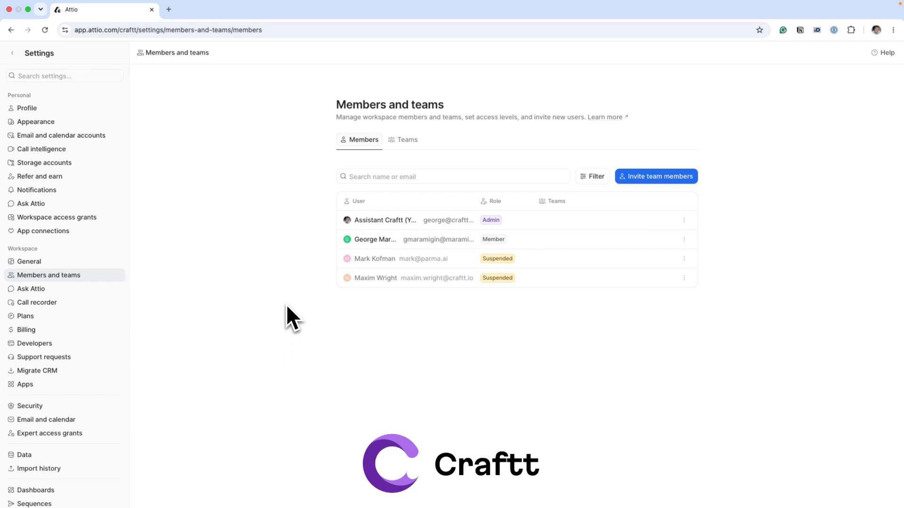
pyautogui.click(12, 54)
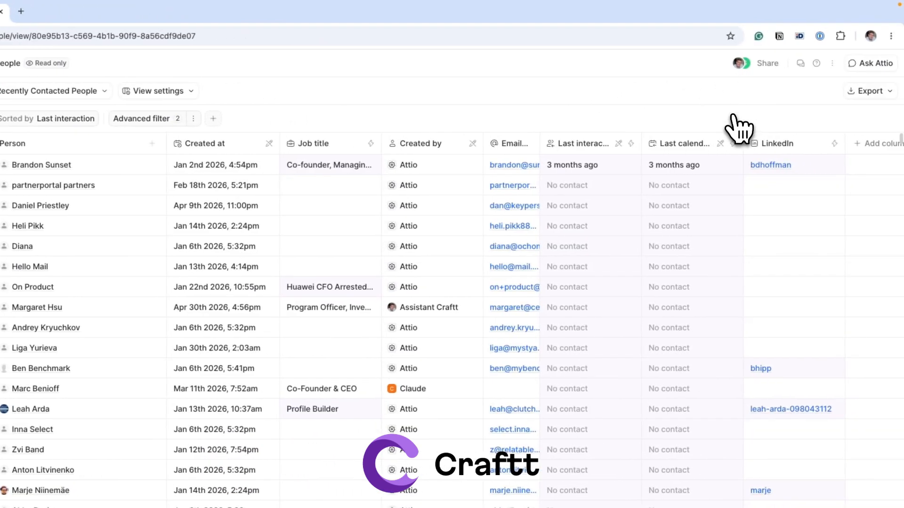
# Set the workspace access of the People records to Full access
pyautogui.click(774, 65)
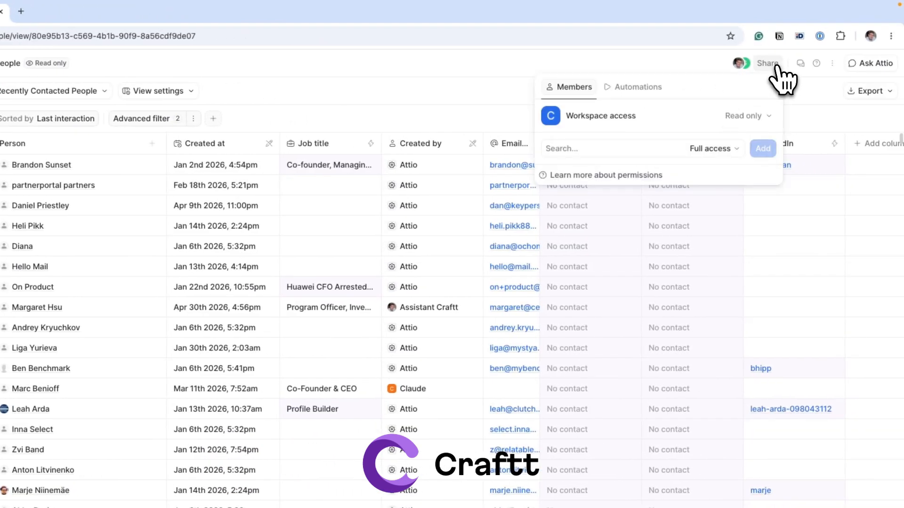
pyautogui.click(747, 116)
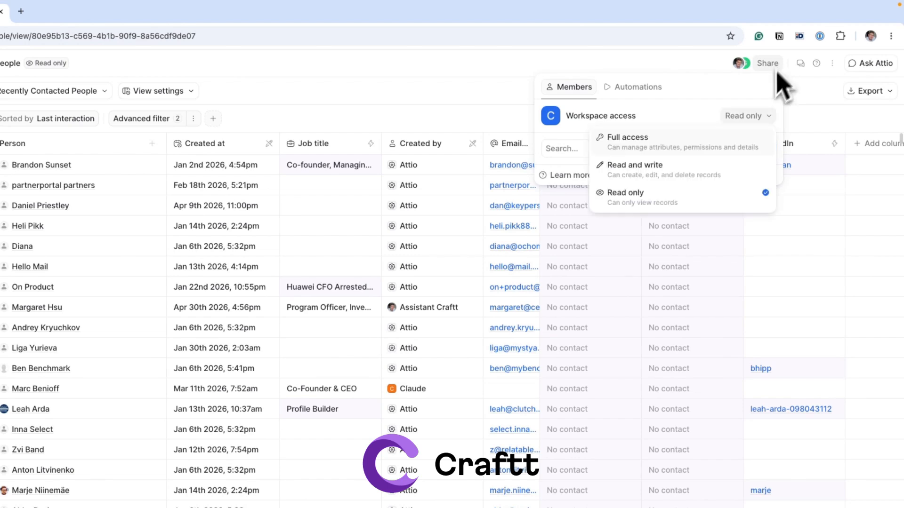
pyautogui.click(743, 141)
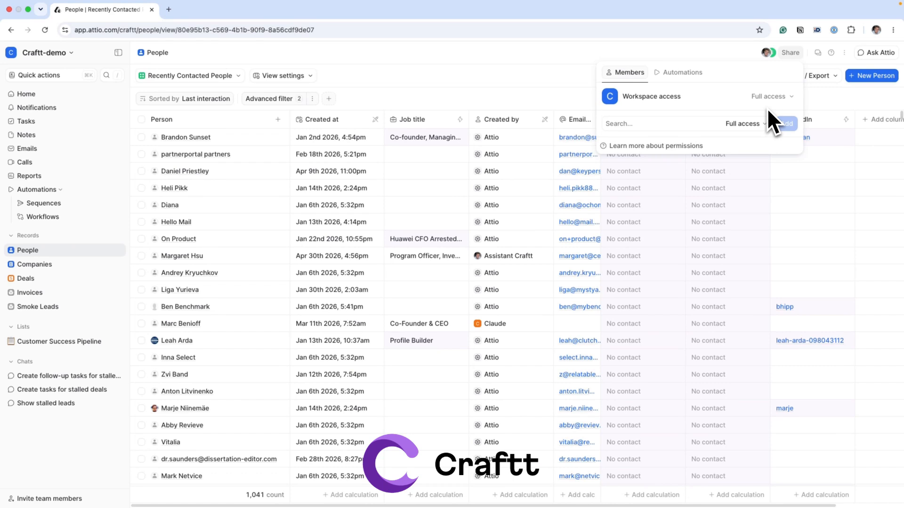
# Pick the non-admin member for individual access to People and inspect the permission levels offered
pyautogui.click(706, 125)
pyautogui.click(693, 187)
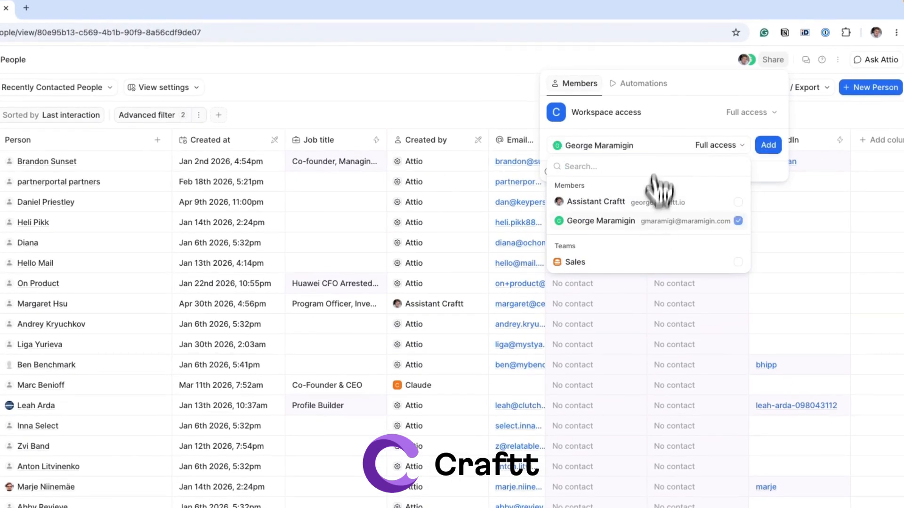
pyautogui.click(662, 146)
pyautogui.click(720, 149)
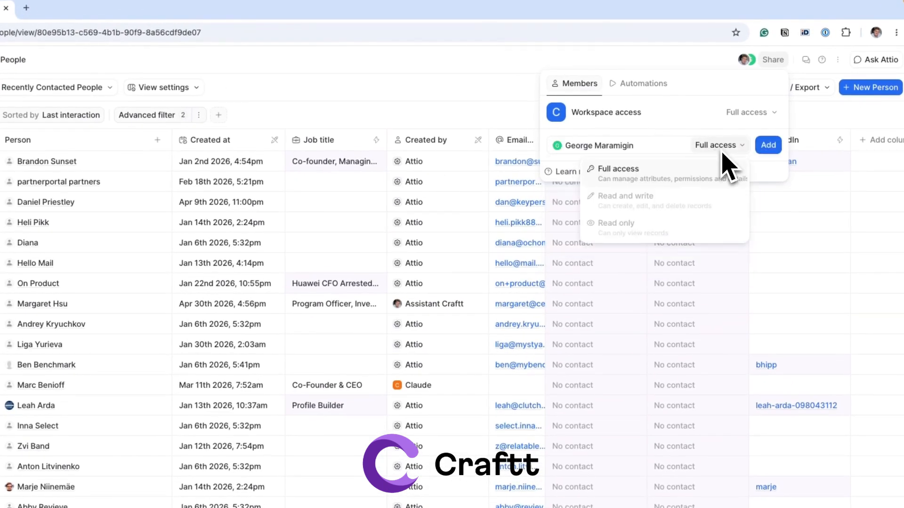
pyautogui.moveTo(685, 241)
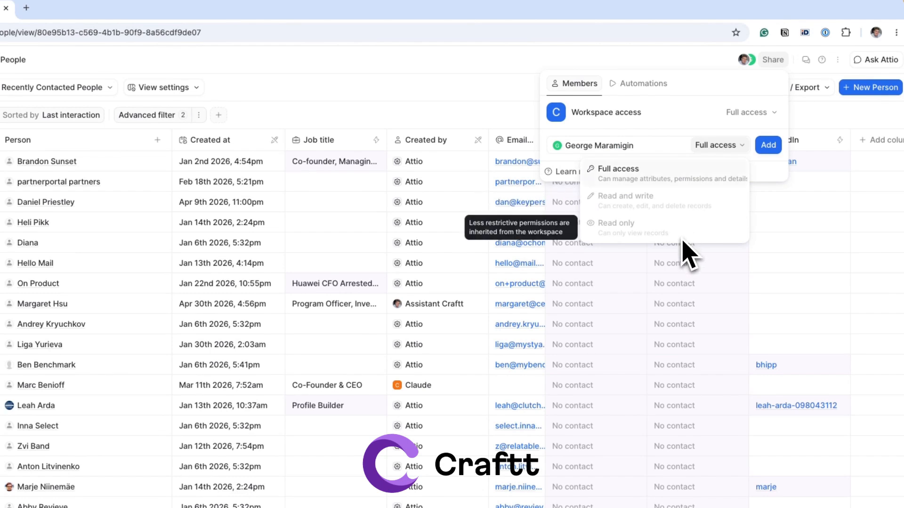
pyautogui.click(678, 137)
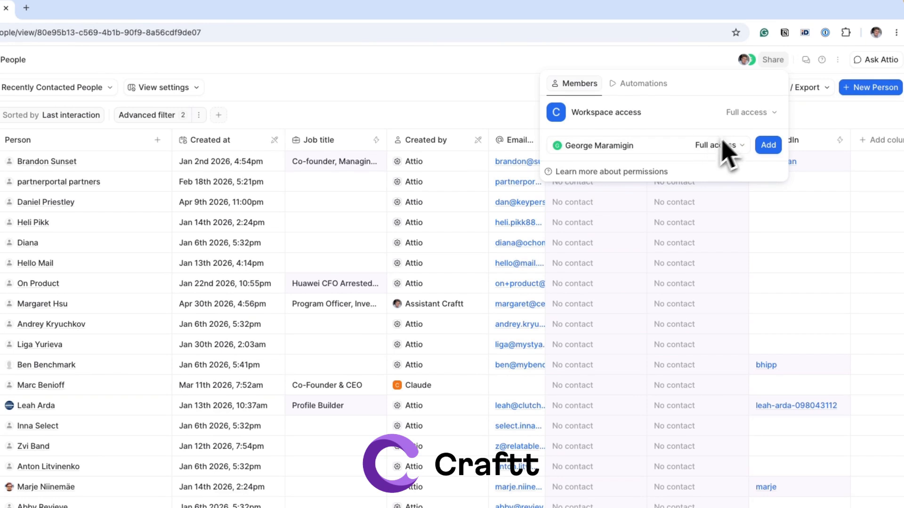
# Set the workspace access of People to Read only and check the permission levels for the selected member
pyautogui.click(749, 118)
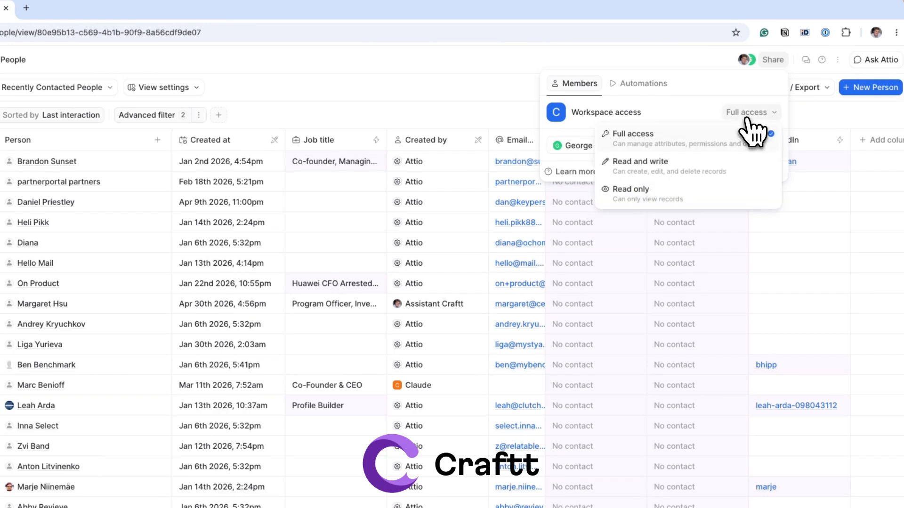
pyautogui.click(711, 188)
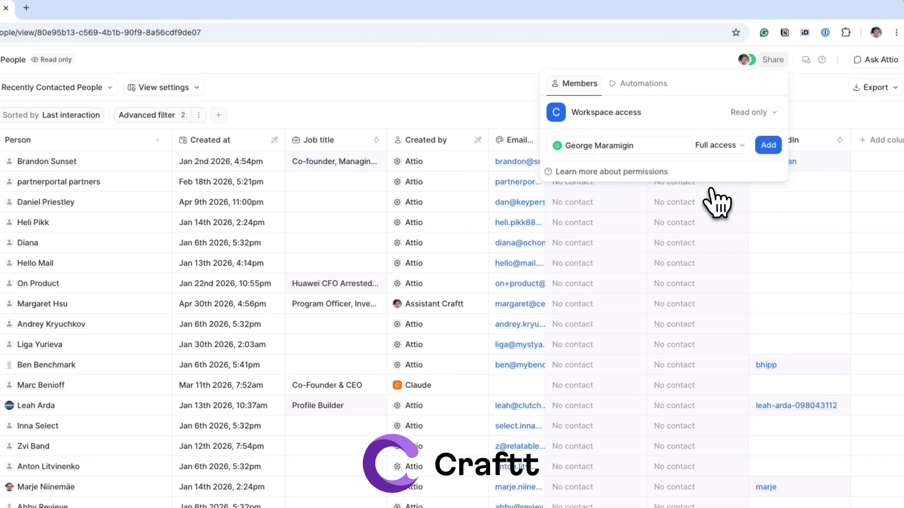
pyautogui.click(730, 146)
pyautogui.click(727, 146)
pyautogui.click(728, 146)
pyautogui.click(730, 147)
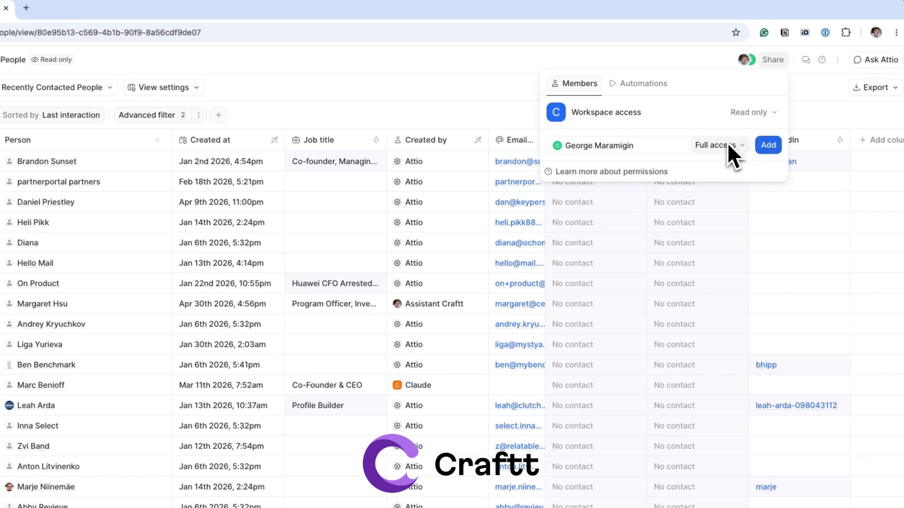
# Deselect the member picked for individual access to People and close the sharing settings
pyautogui.click(659, 150)
pyautogui.click(738, 221)
pyautogui.click(735, 130)
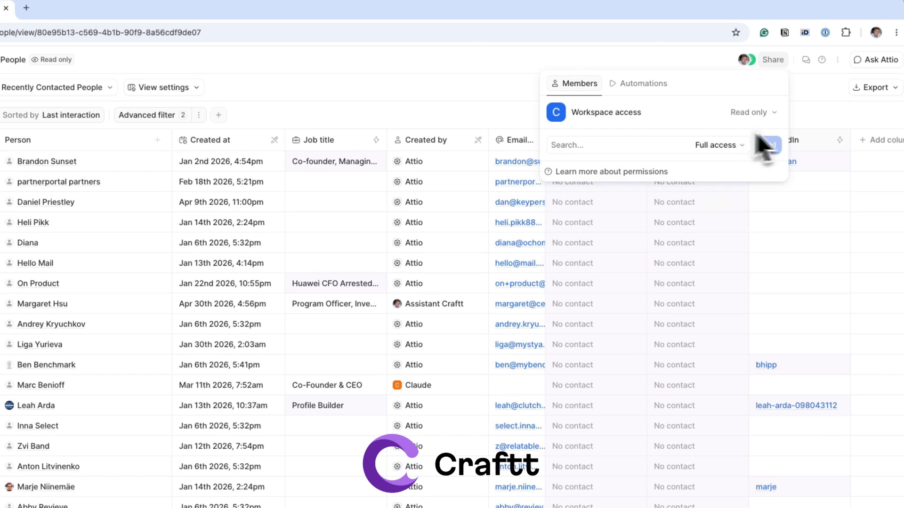
pyautogui.click(818, 234)
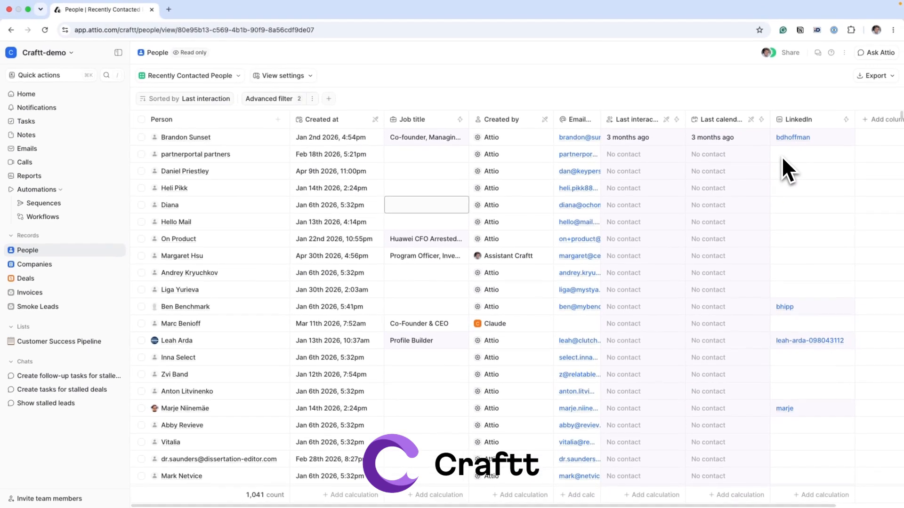
# Grant the admin's own account individual Full access to People
pyautogui.click(790, 52)
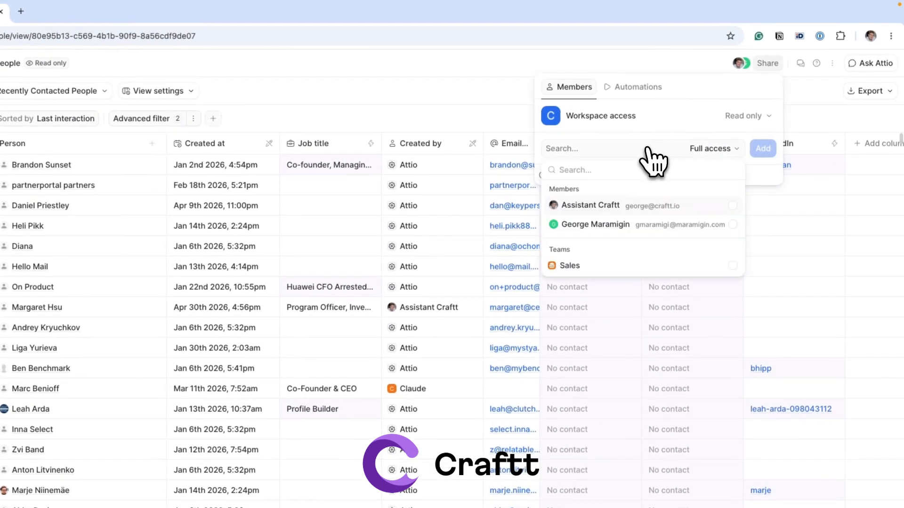
pyautogui.click(698, 207)
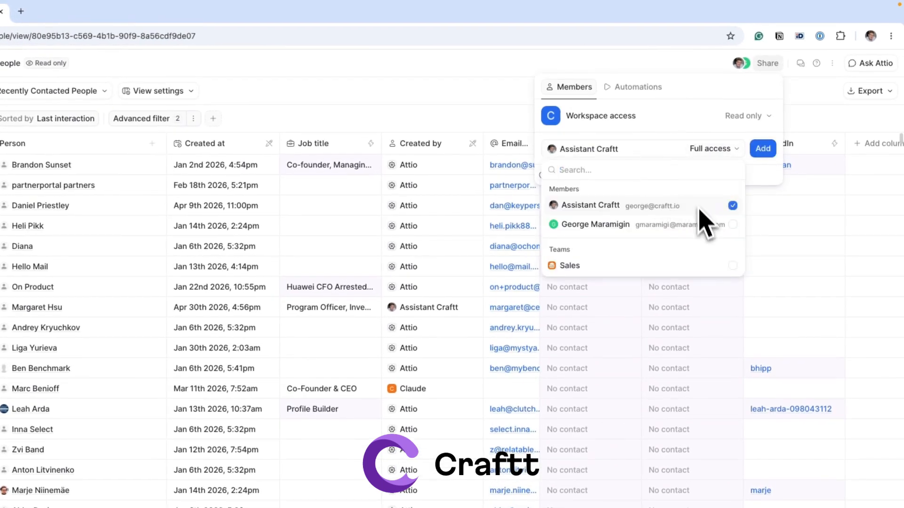
pyautogui.click(766, 154)
pyautogui.click(856, 129)
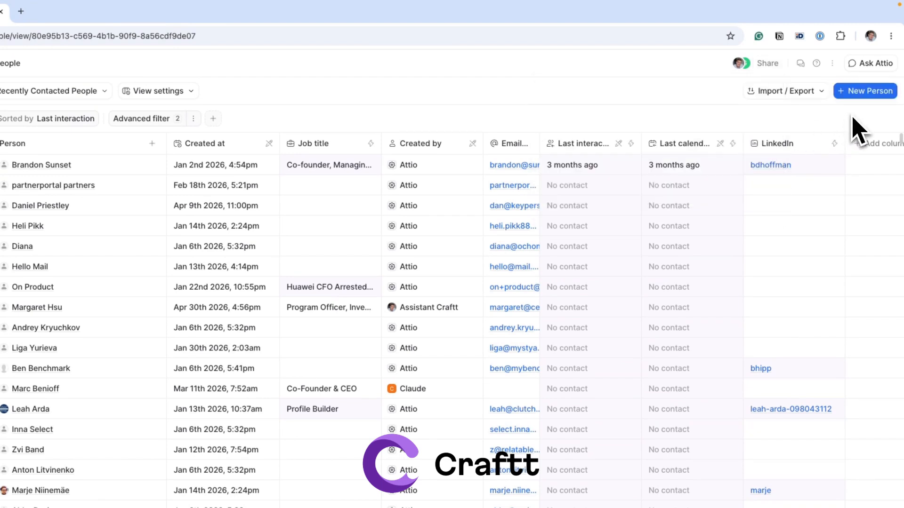
pyautogui.hscroll(4, 823, 228)
pyautogui.click(741, 225)
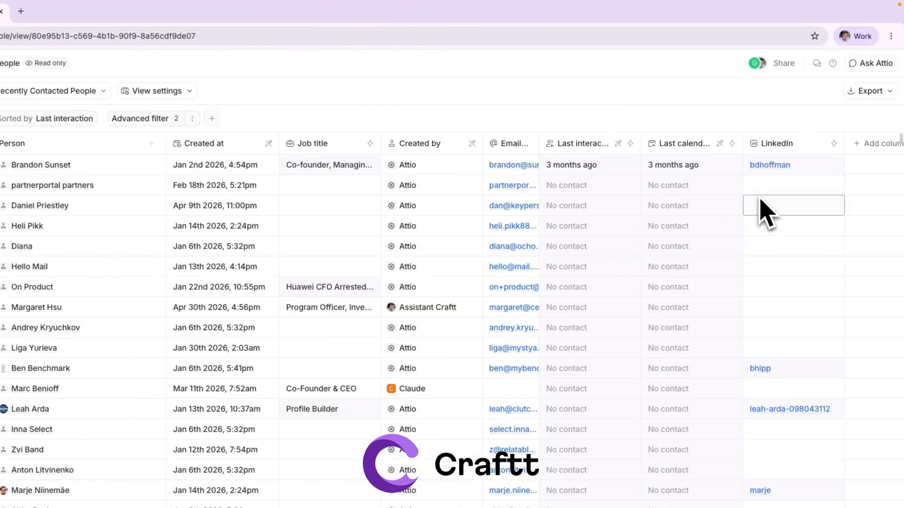
# Grant the non-admin member Read and write access to People and try editing an empty LinkedIn cell in that member's browser window
pyautogui.moveTo(35, 287)
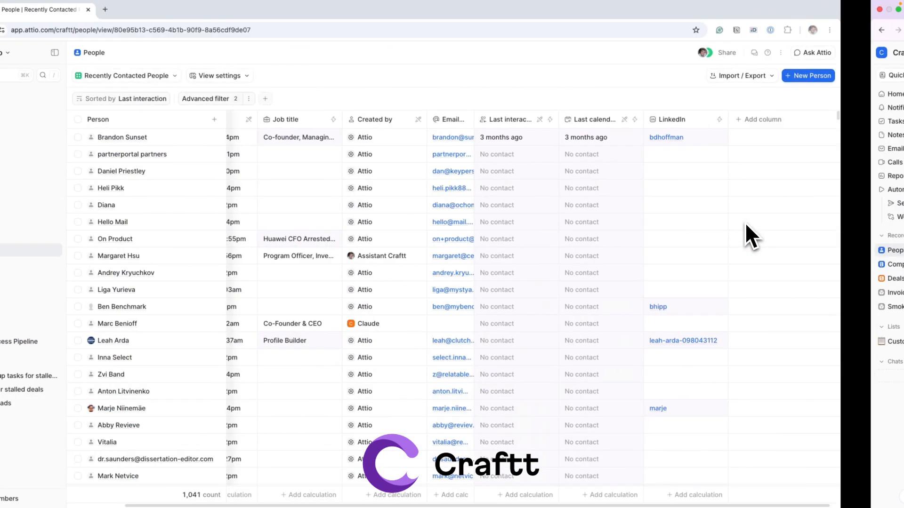
pyautogui.click(786, 53)
pyautogui.click(664, 129)
pyautogui.click(648, 186)
pyautogui.click(714, 128)
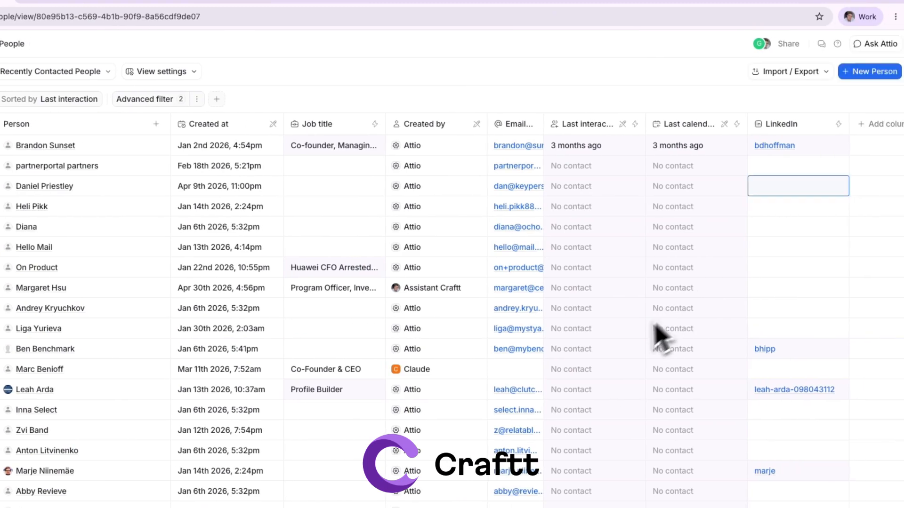
pyautogui.doubleClick(848, 248)
pyautogui.click(815, 213)
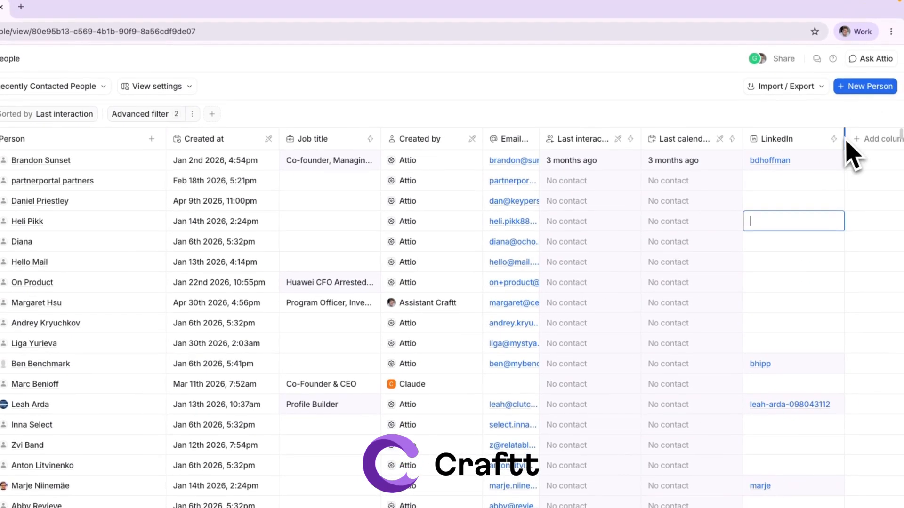
# Review the access levels available for the non-admin member in the admin window's People sharing settings
pyautogui.click(679, 107)
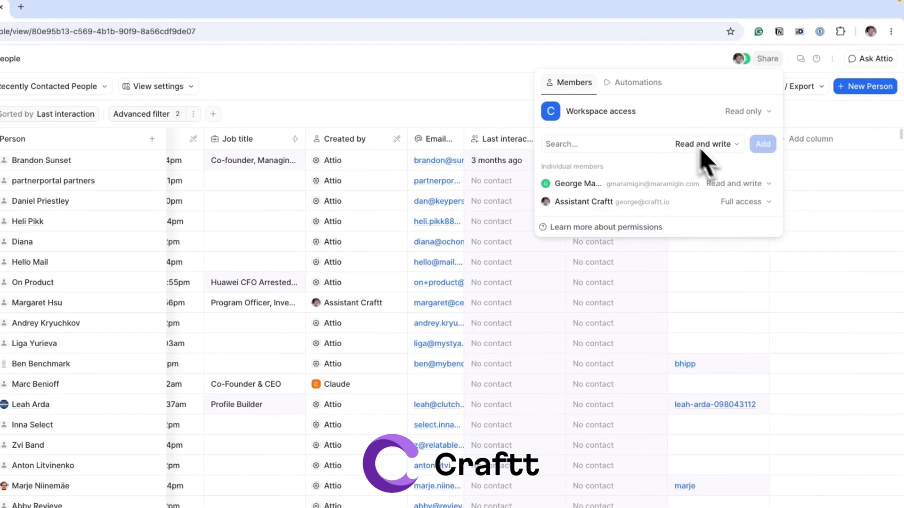
pyautogui.click(755, 183)
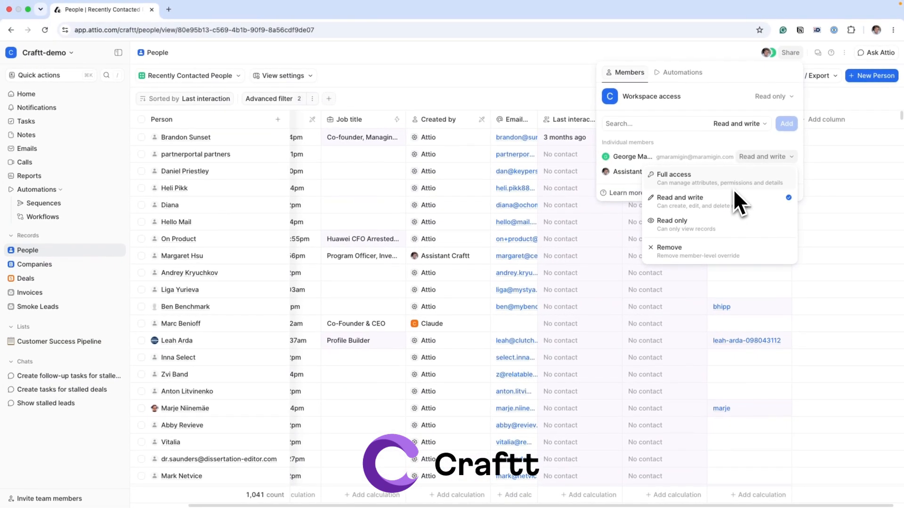
pyautogui.click(738, 103)
pyautogui.click(843, 160)
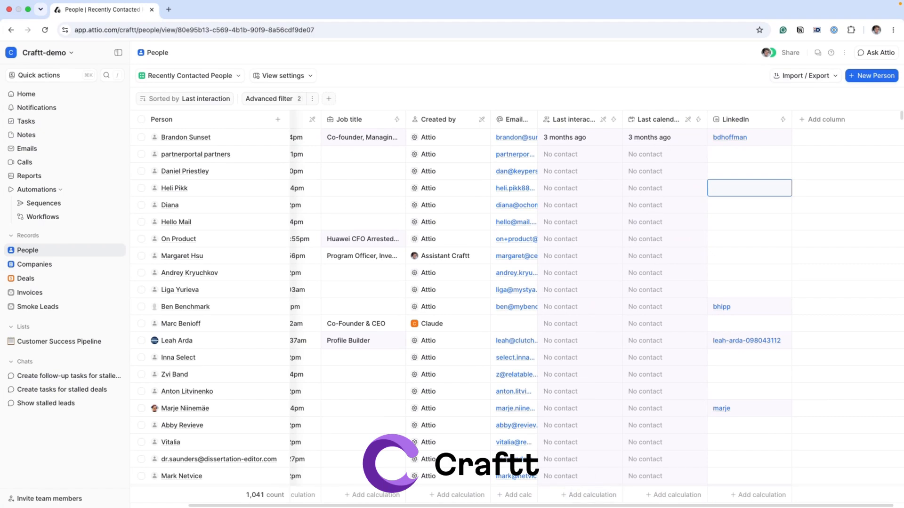
# Inspect the column options of the Last interaction attribute in the People table
pyautogui.hscroll(-2, 518, 282)
pyautogui.click(635, 119)
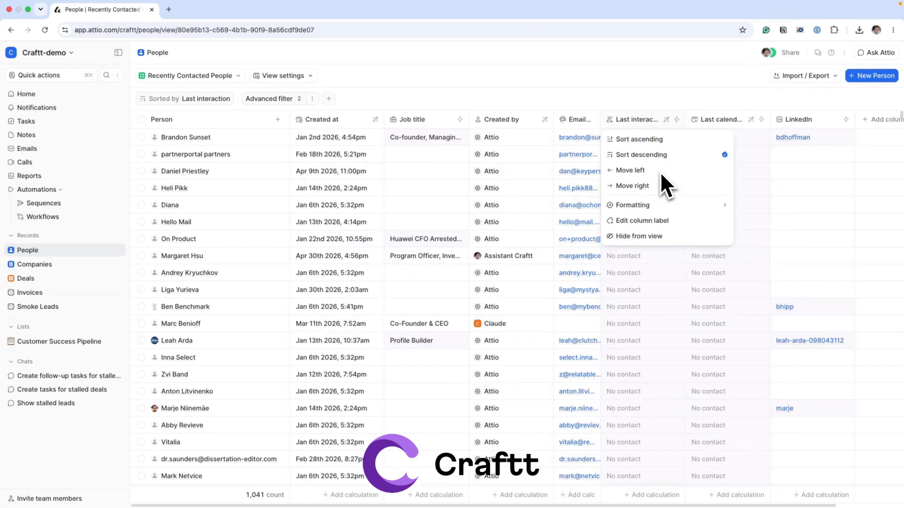
pyautogui.click(672, 97)
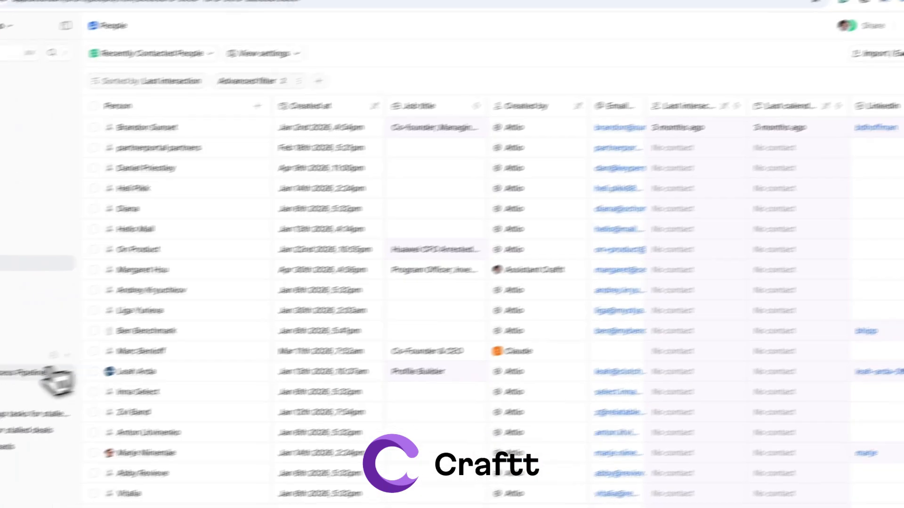
# Open the Customer Success Pipeline list in both browser windows and check its view settings in the member's window
pyautogui.click(59, 375)
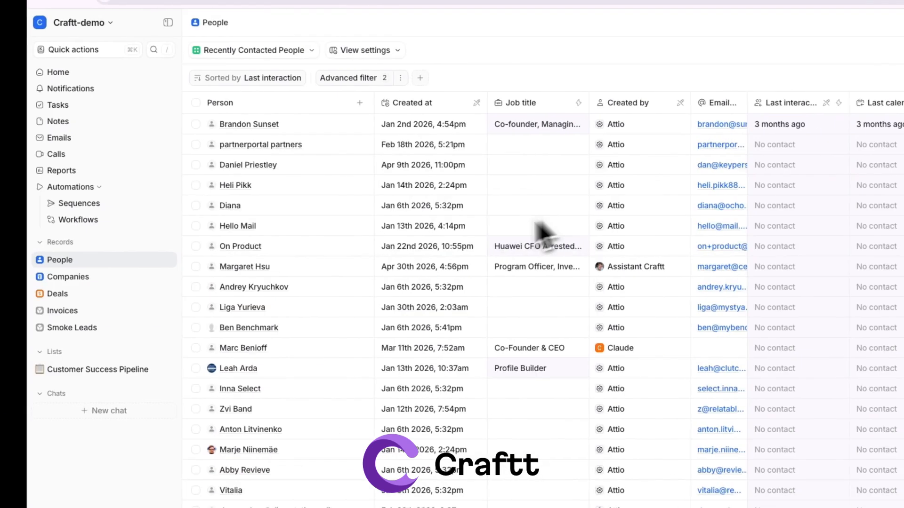
pyautogui.click(94, 371)
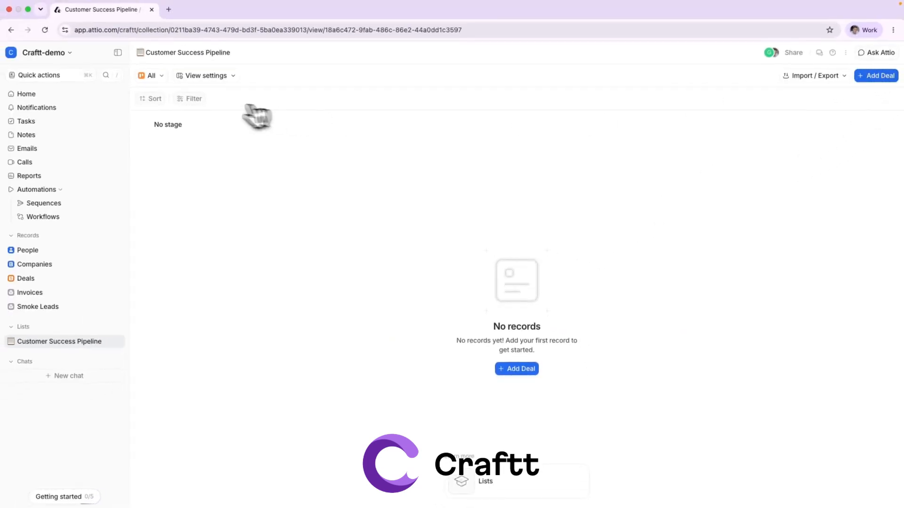
pyautogui.click(152, 76)
pyautogui.click(198, 76)
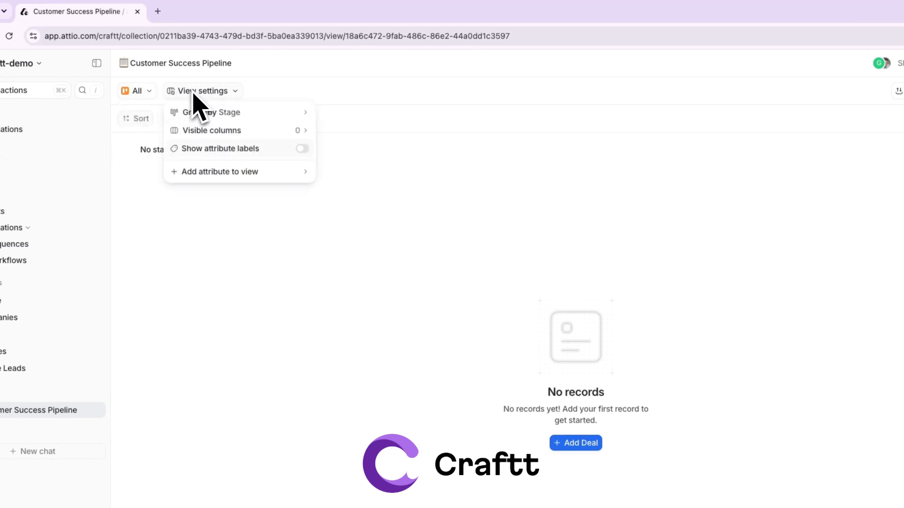
pyautogui.click(191, 90)
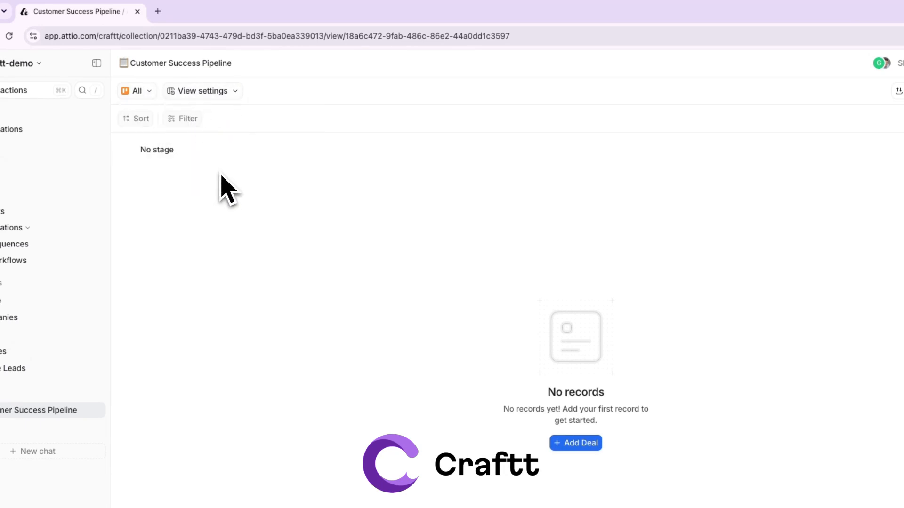
# Set the workspace access of the Customer Success Pipeline list to No access in the admin's browser window
pyautogui.click(900, 63)
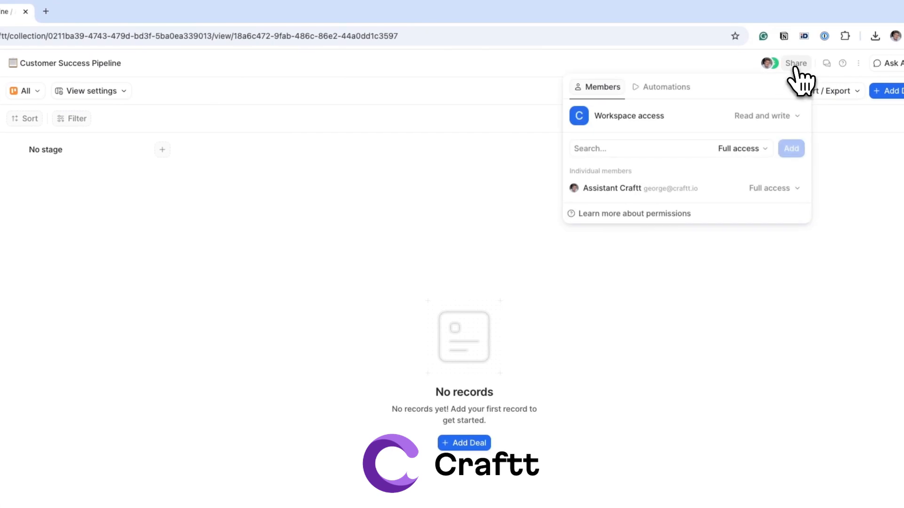
pyautogui.click(759, 120)
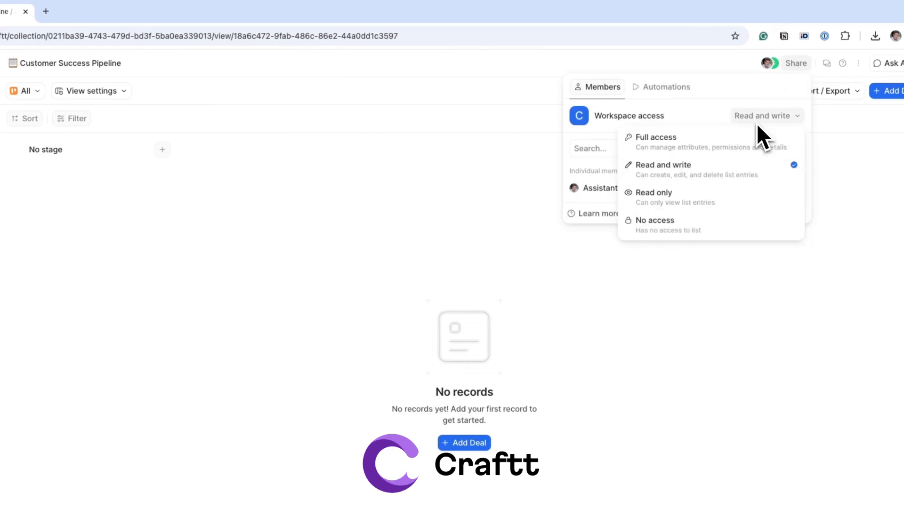
pyautogui.click(718, 226)
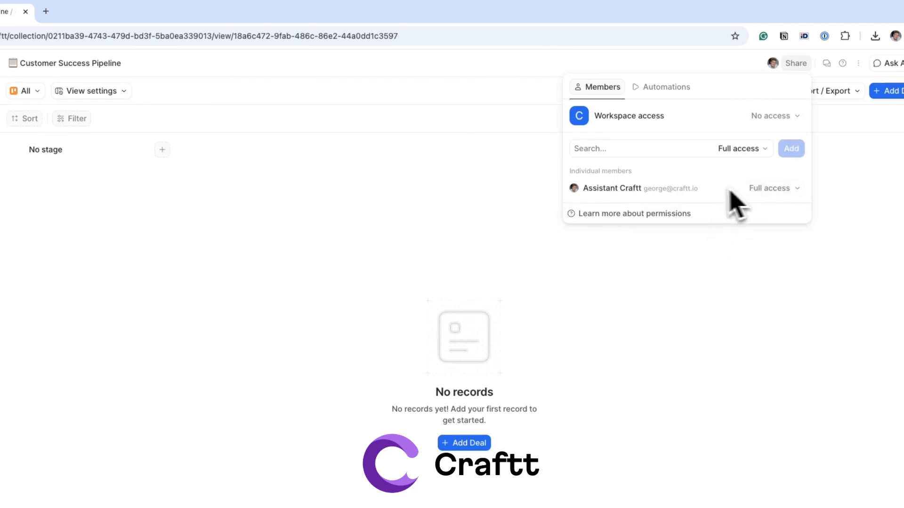
# Add the non-admin member to the Customer Success Pipeline list's individual members with Read only access
pyautogui.click(690, 151)
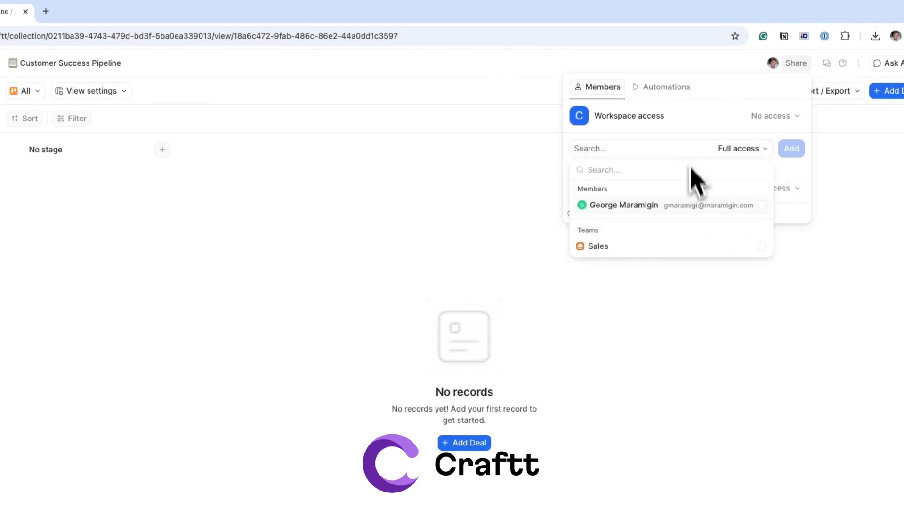
pyautogui.click(691, 206)
pyautogui.click(734, 149)
pyautogui.click(704, 232)
pyautogui.click(793, 150)
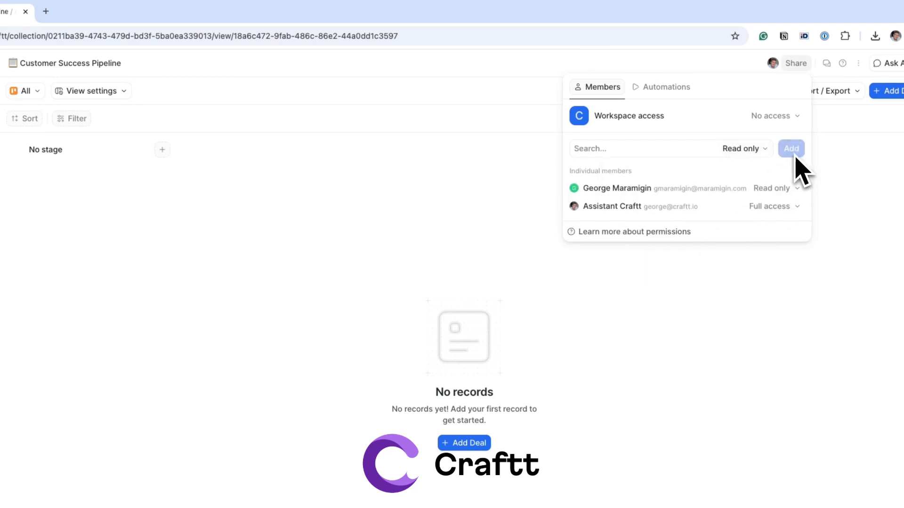
# Try to add the Pace Robotics - Sales mandate deal to the Customer Success Pipeline list in the member's browser window
pyautogui.hotkey('ctrl', 'Right')
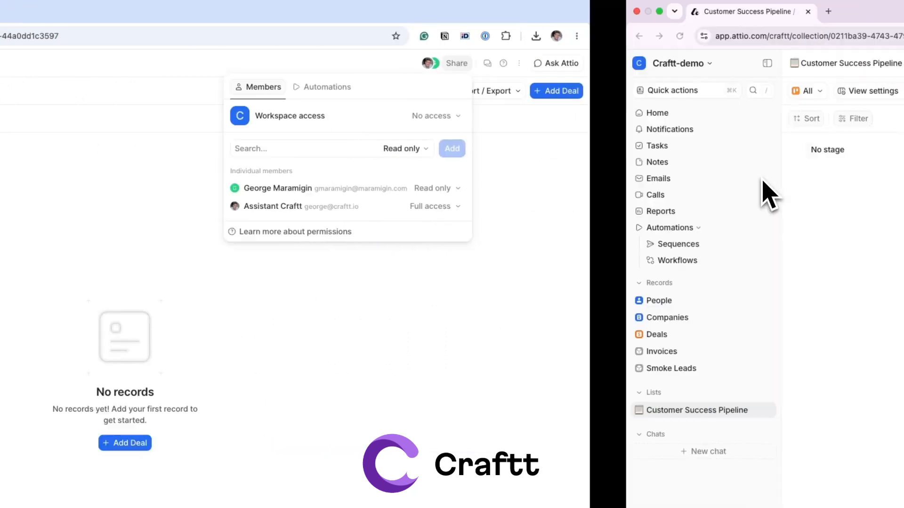
pyautogui.click(52, 17)
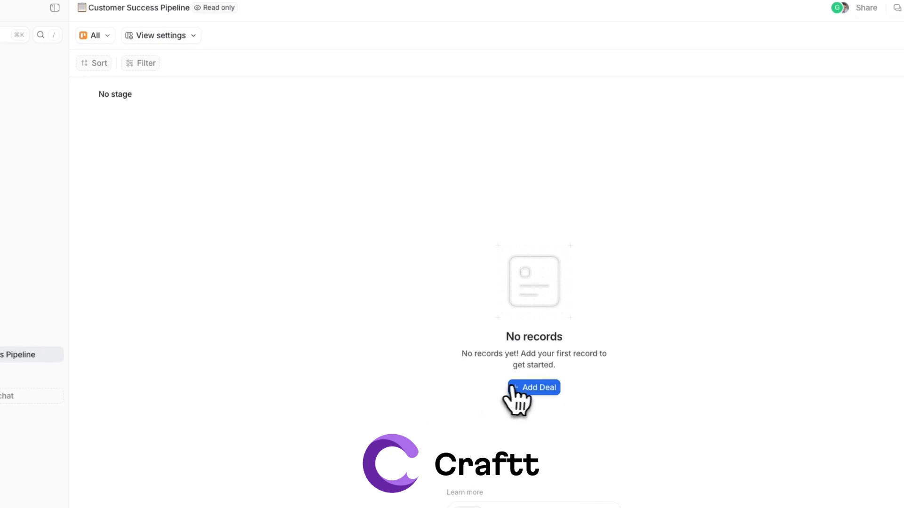
pyautogui.click(520, 389)
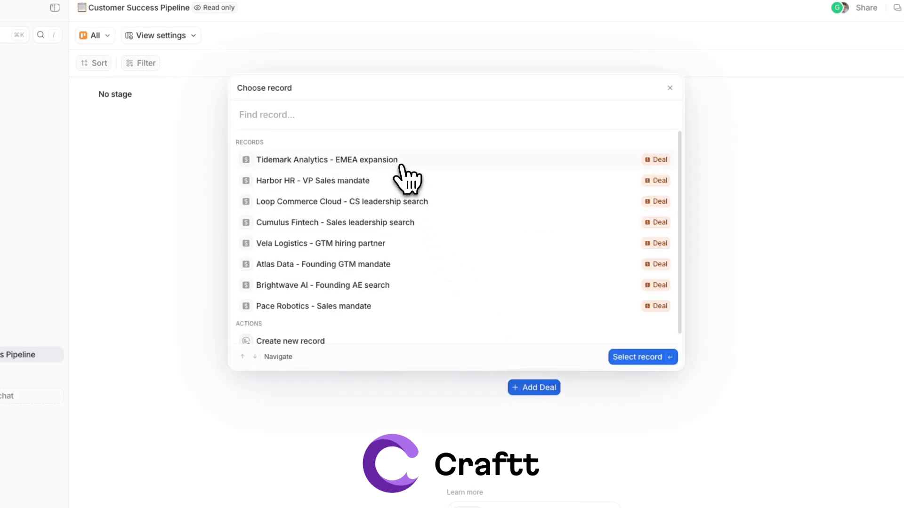
pyautogui.scroll(-1, 408, 292)
pyautogui.click(394, 295)
pyautogui.click(629, 359)
pyautogui.click(389, 129)
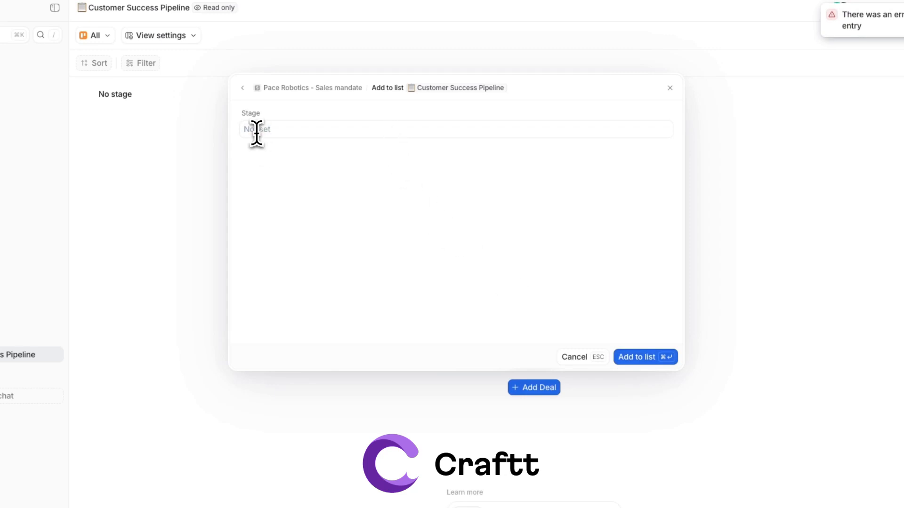
pyautogui.click(573, 357)
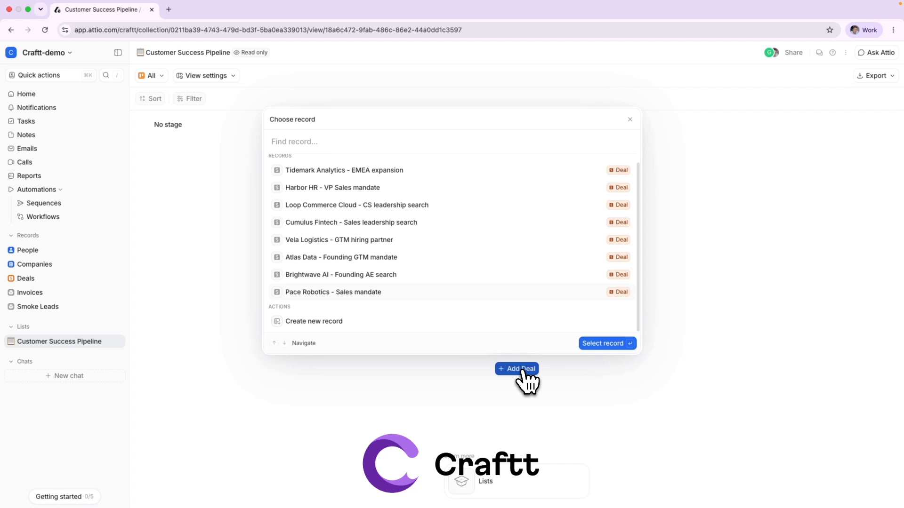
pyautogui.click(630, 120)
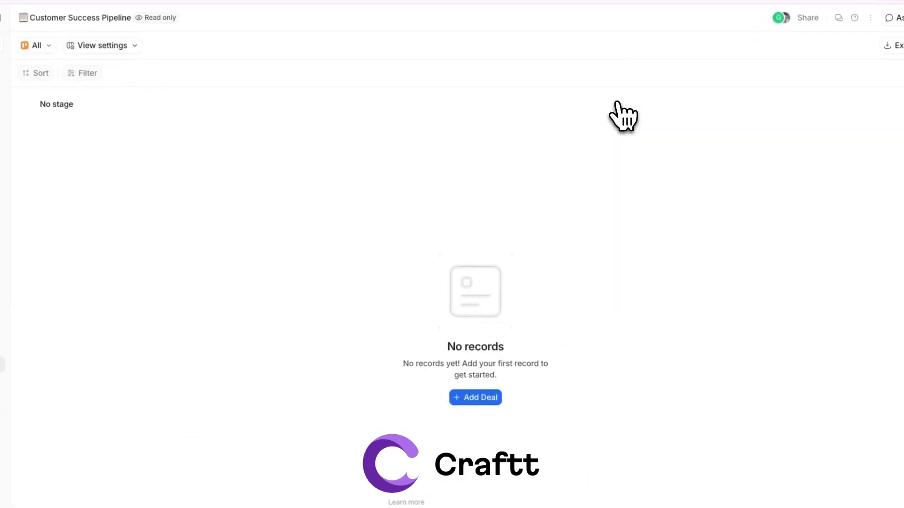
# Raise the non-admin member's access to the Customer Success Pipeline list to a level that allows editing, using the admin's browser window
pyautogui.click(777, 143)
pyautogui.click(741, 194)
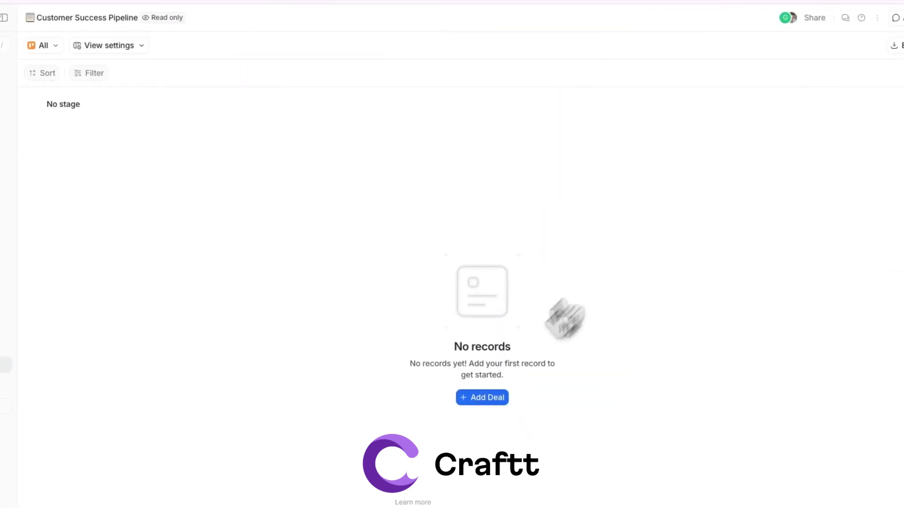
# Add the Tidemark Analytics - EMEA expansion deal to the Customer Success Pipeline list in the member's window, leaving its stage unset
pyautogui.click(255, 397)
pyautogui.click(393, 170)
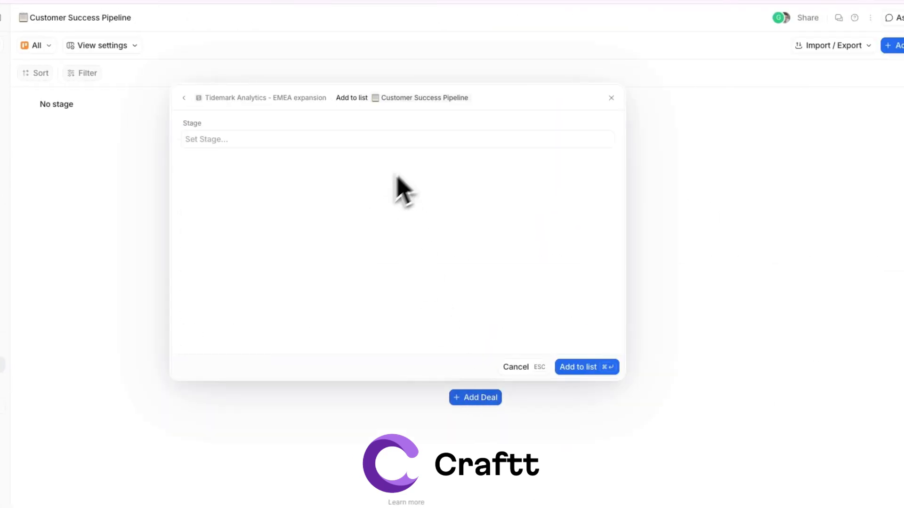
pyautogui.click(459, 140)
pyautogui.click(392, 113)
pyautogui.click(576, 367)
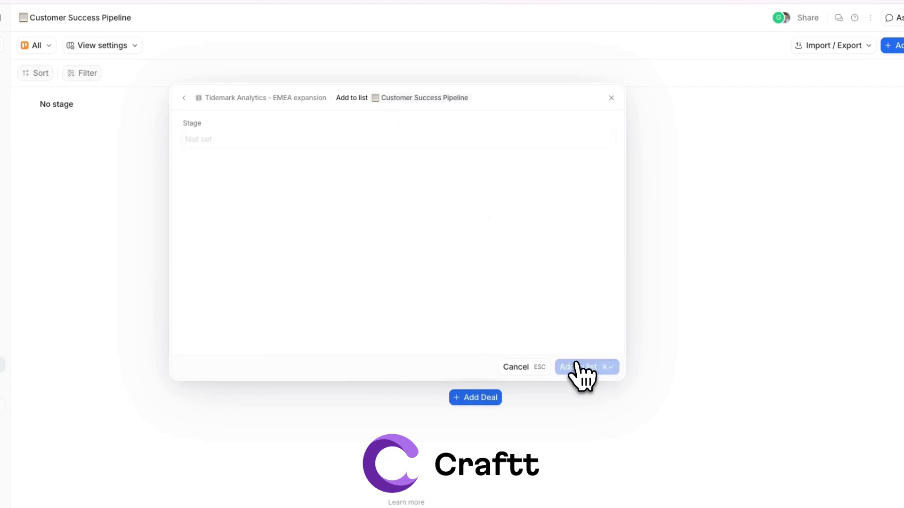